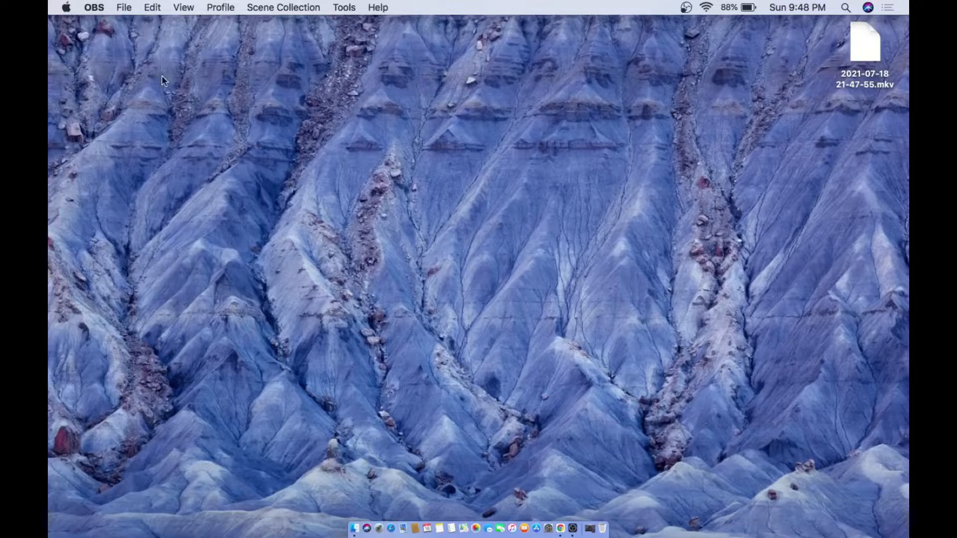
# - Open the Utilities folder from Applications in a new Finder tab
pyautogui.click(356, 533)
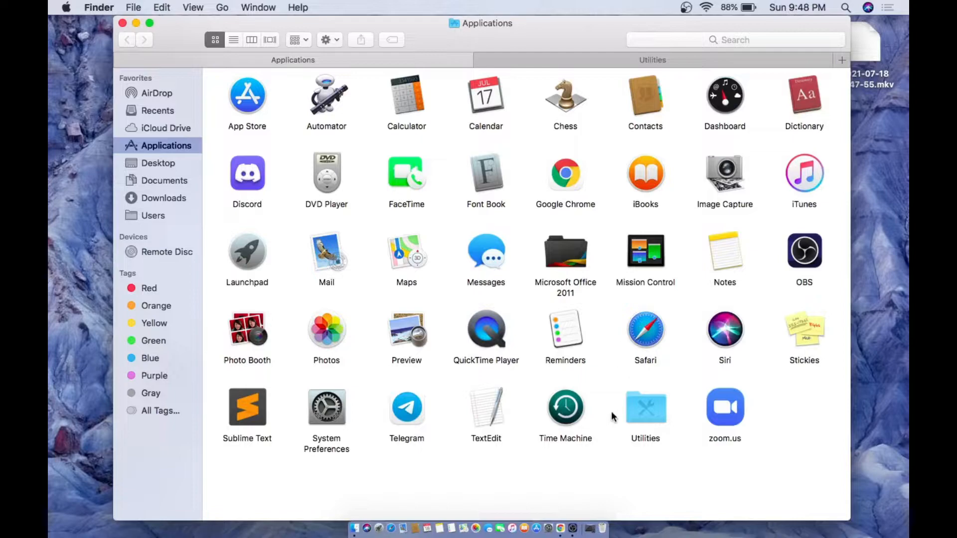
pyautogui.click(644, 413)
pyautogui.rightClick(644, 414)
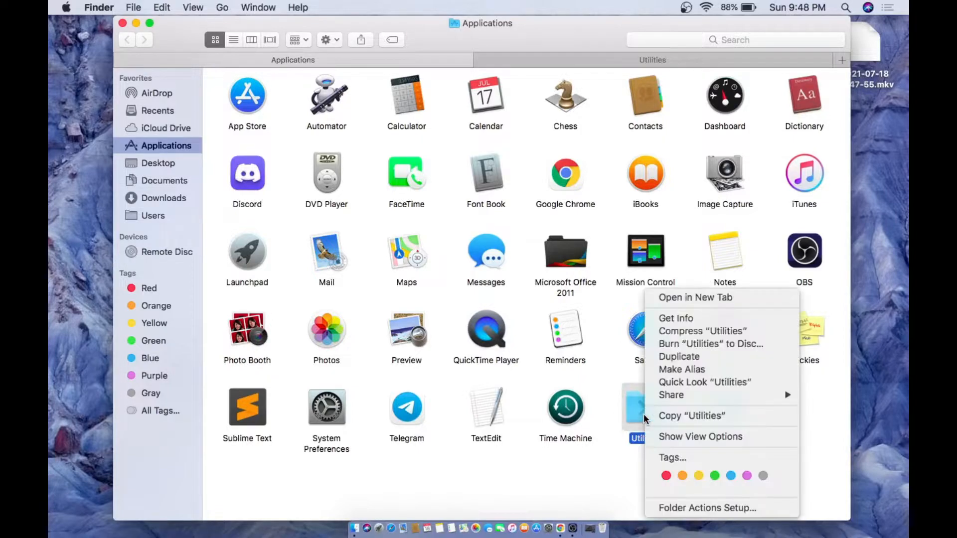
pyautogui.click(677, 298)
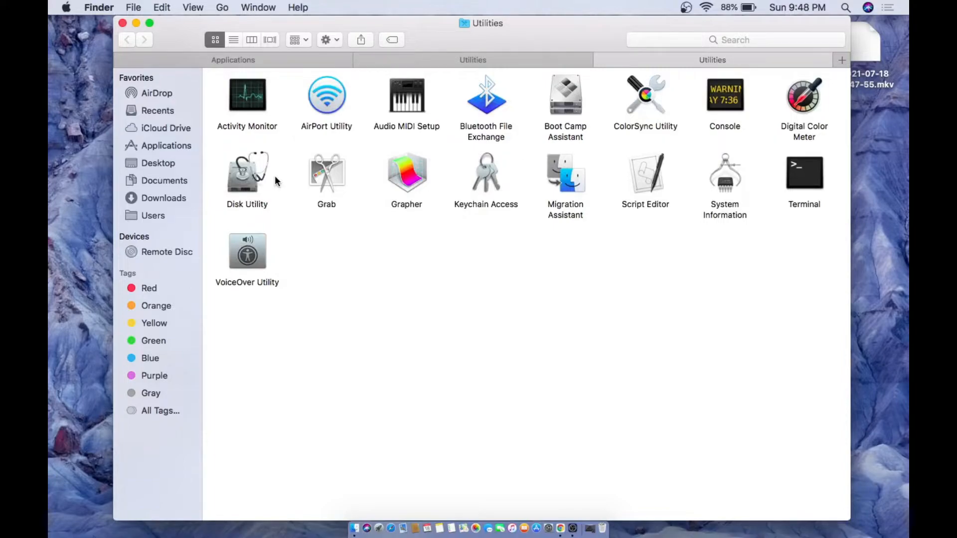
# - Launch Disk Utility from the Utilities folder
pyautogui.click(251, 181)
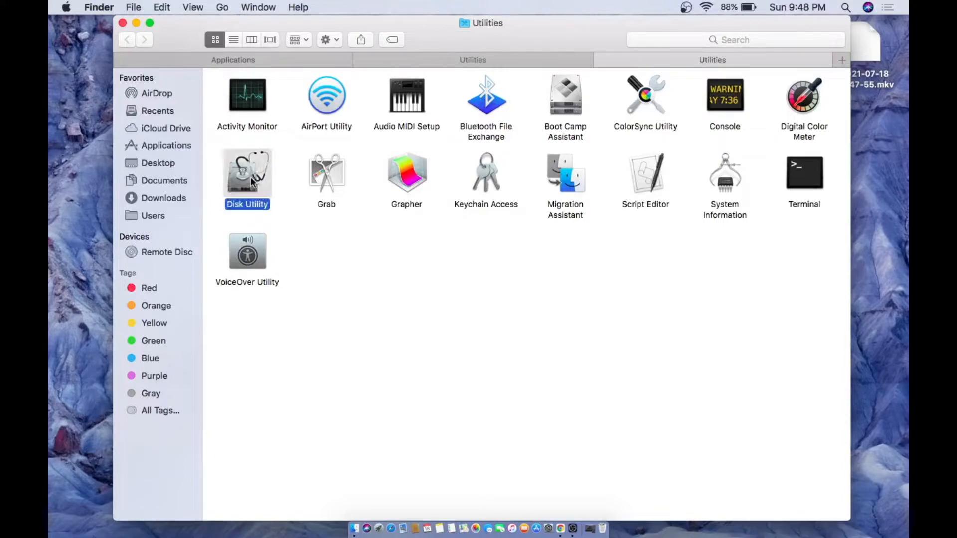
pyautogui.rightClick(250, 178)
pyautogui.click(278, 183)
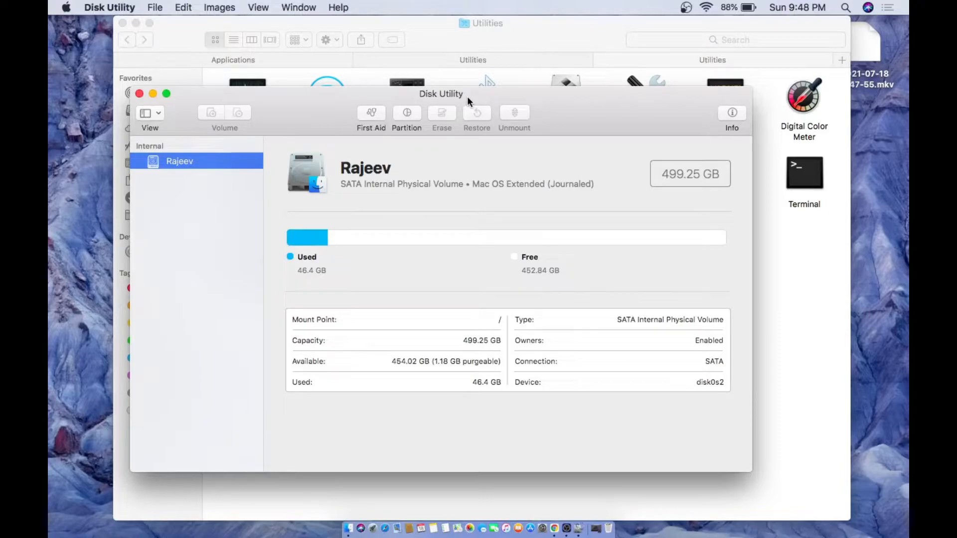
# - Start partitioning the internal TOSHIBA drive, add a second partition and select it in the disk chart
pyautogui.click(407, 114)
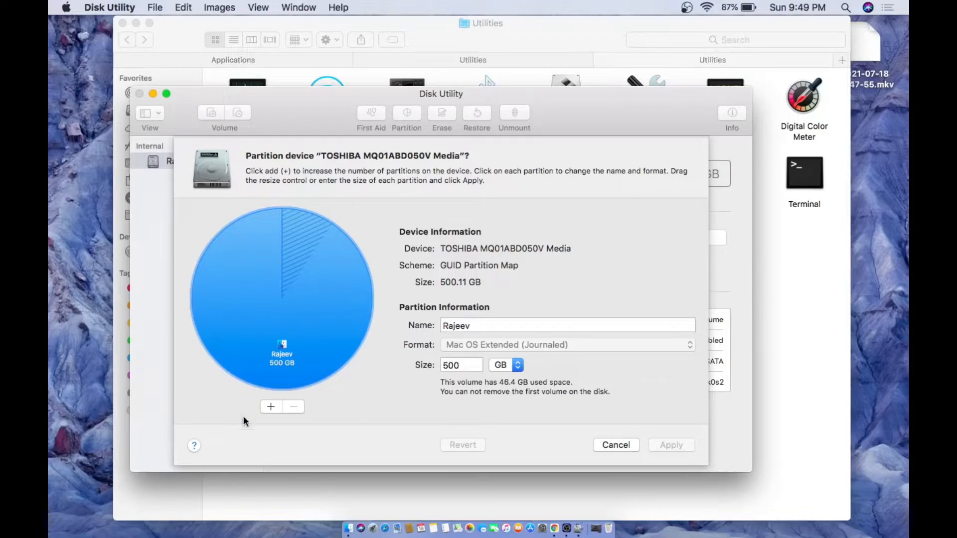
pyautogui.click(269, 407)
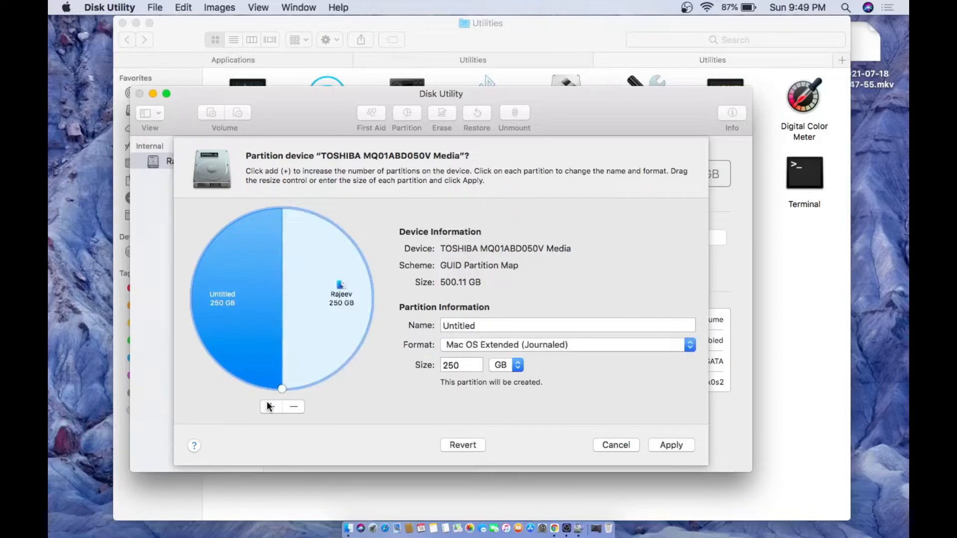
pyautogui.click(312, 321)
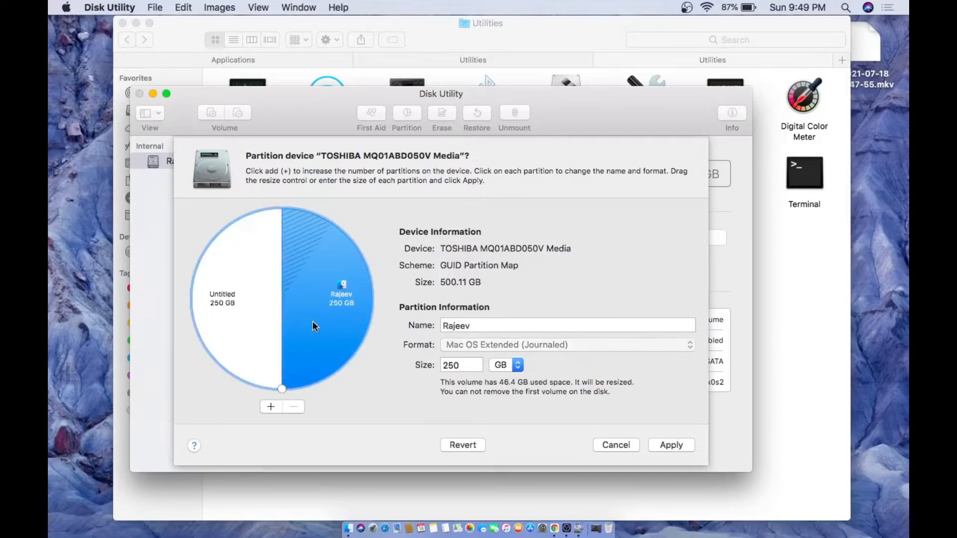
pyautogui.click(255, 315)
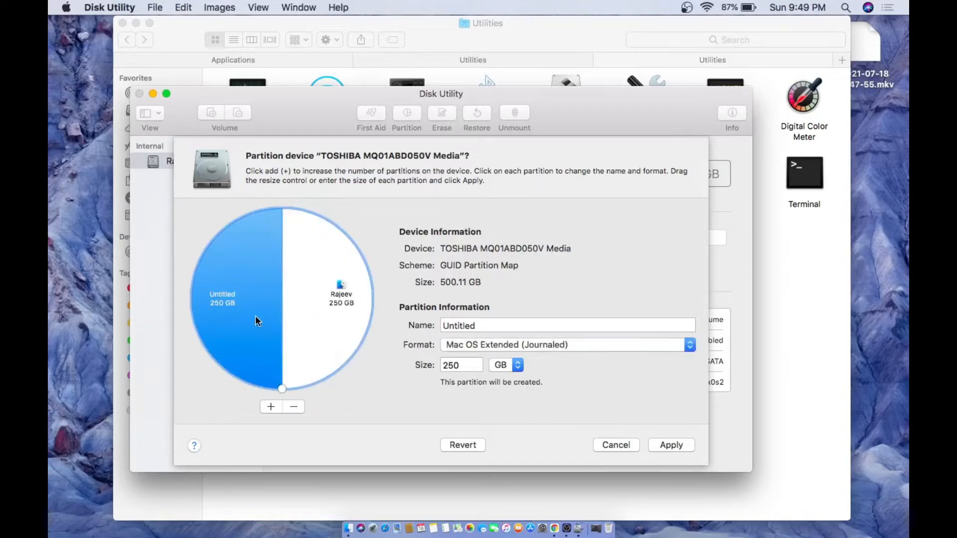
pyautogui.click(321, 313)
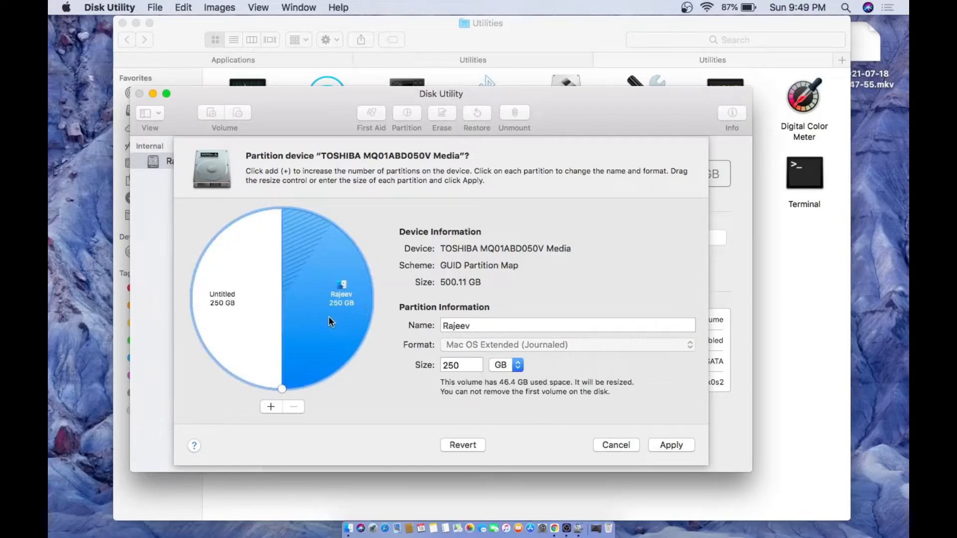
pyautogui.click(242, 321)
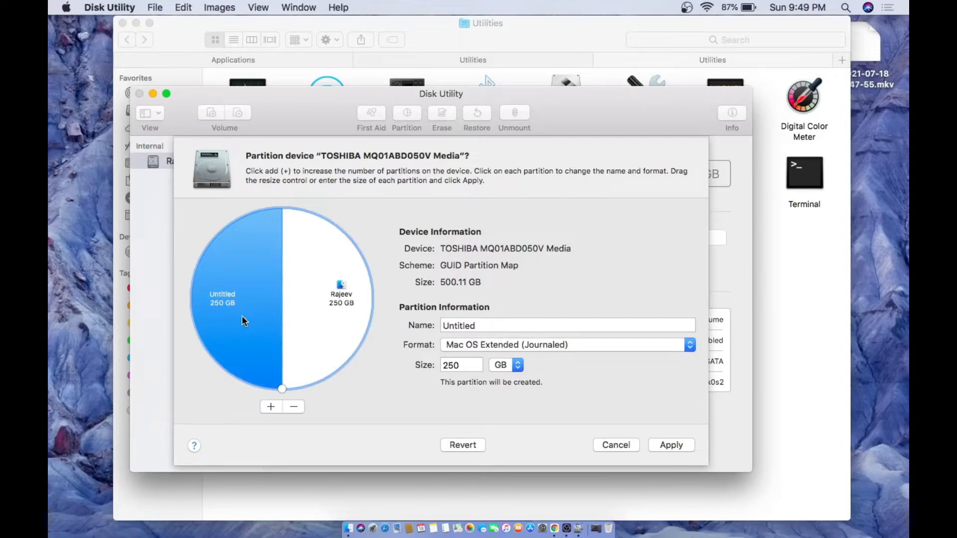
# - Name the added partition New
pyautogui.click(473, 325)
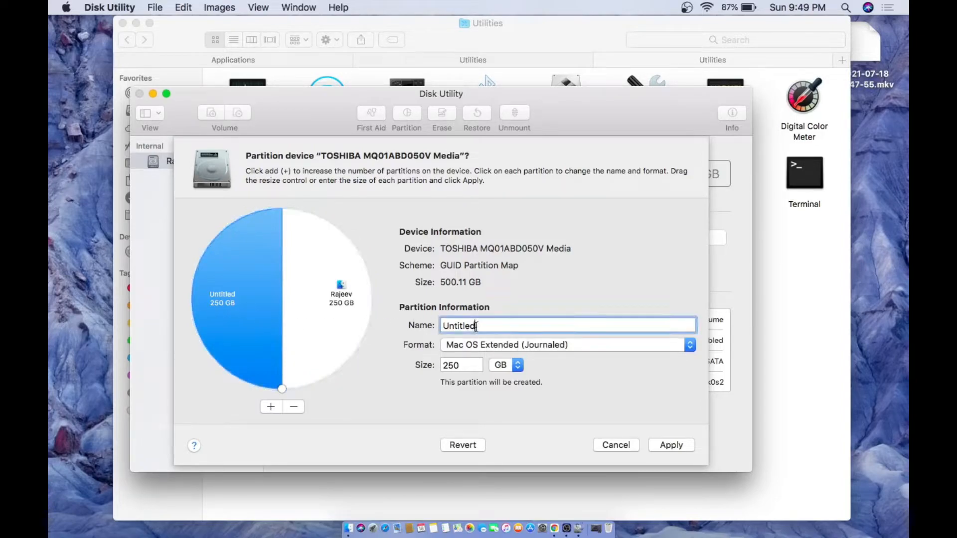
pyautogui.press('BackSpace')
pyautogui.press('BackSpace')
pyautogui.press('BackSpace')
pyautogui.press('BackSpace')
pyautogui.press('BackSpace')
pyautogui.press('BackSpace')
pyautogui.press('BackSpace')
pyautogui.press('BackSpace')
pyautogui.write('New')
# - Set the size of the New partition to 100 GB
pyautogui.click(465, 363)
pyautogui.press('BackSpace')
pyautogui.press('BackSpace')
pyautogui.press('BackSpace')
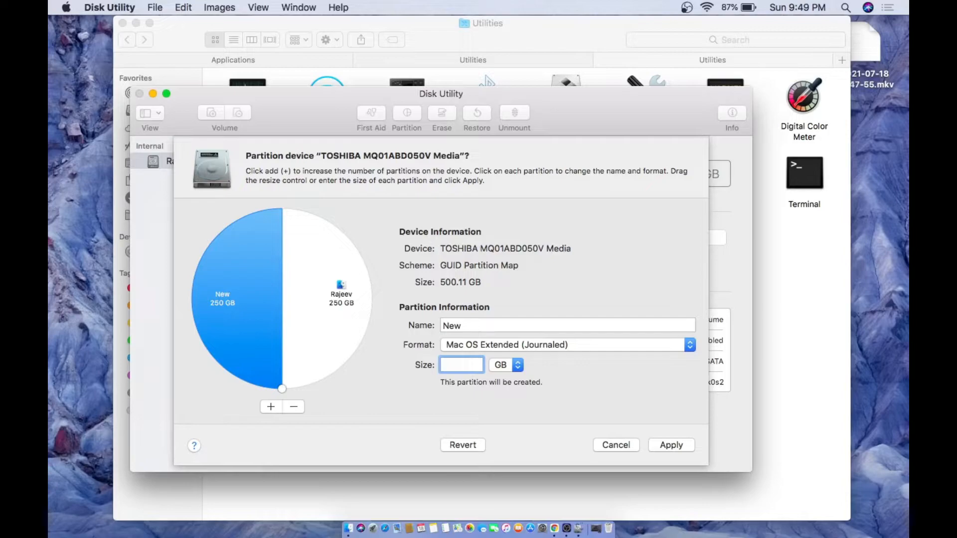
pyautogui.write('100')
# - Apply the partition layout to the TOSHIBA drive and agree to the boot drive repartitioning
pyautogui.click(668, 442)
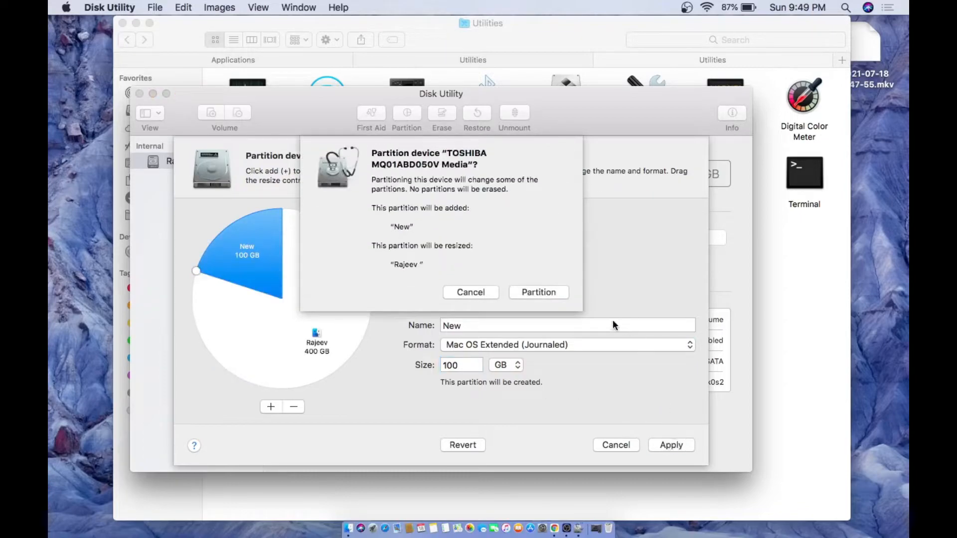
pyautogui.click(546, 290)
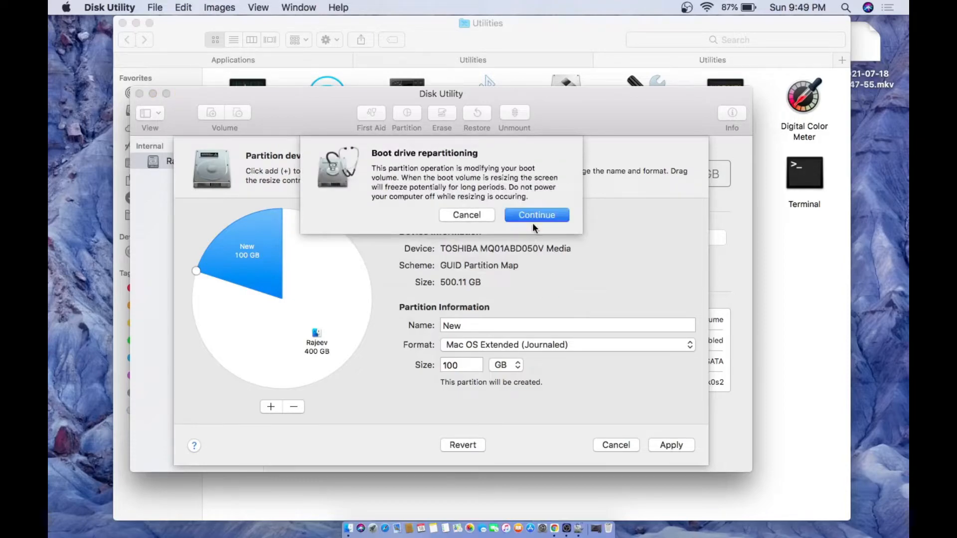
pyautogui.click(534, 215)
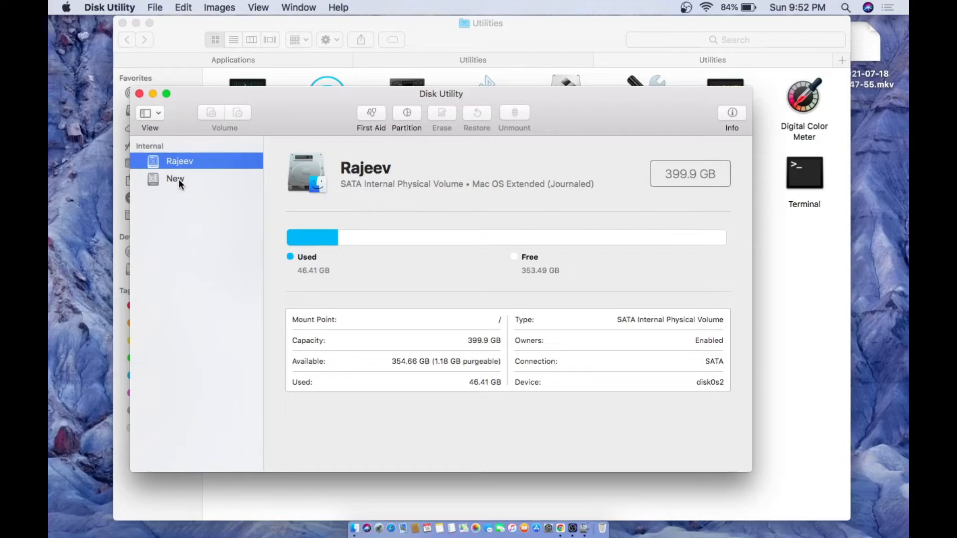
# - Remove the New partition from the TOSHIBA drive, apply the change and dismiss the finished operation
pyautogui.click(179, 181)
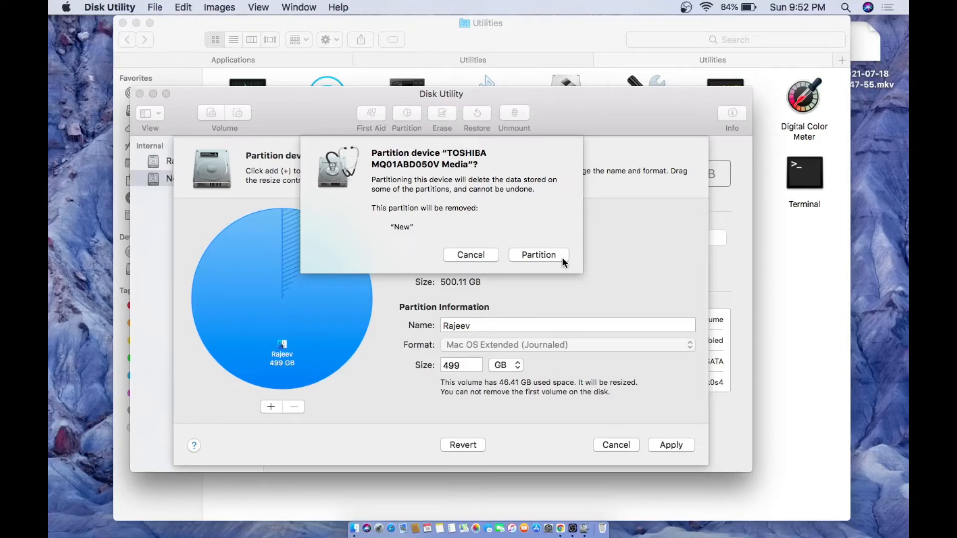
pyautogui.click(539, 254)
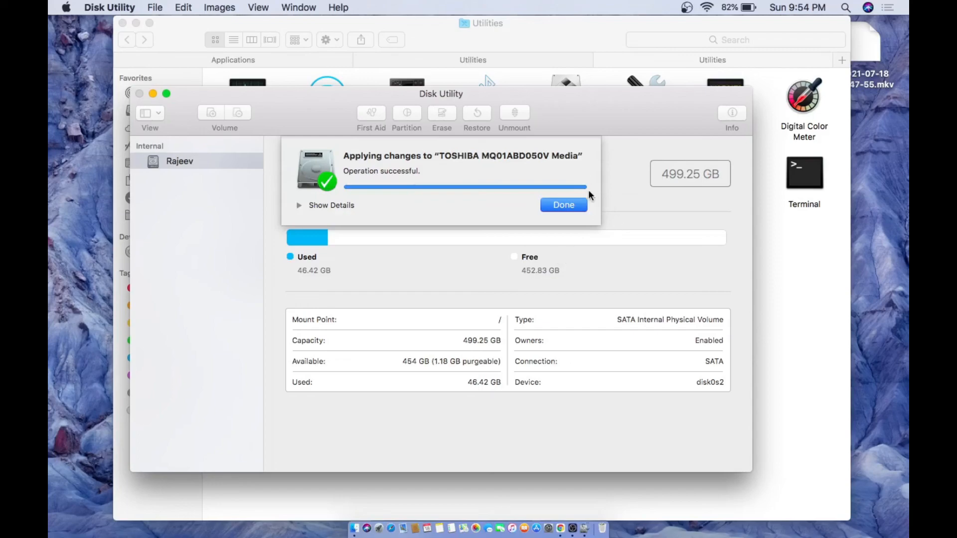
pyautogui.click(568, 206)
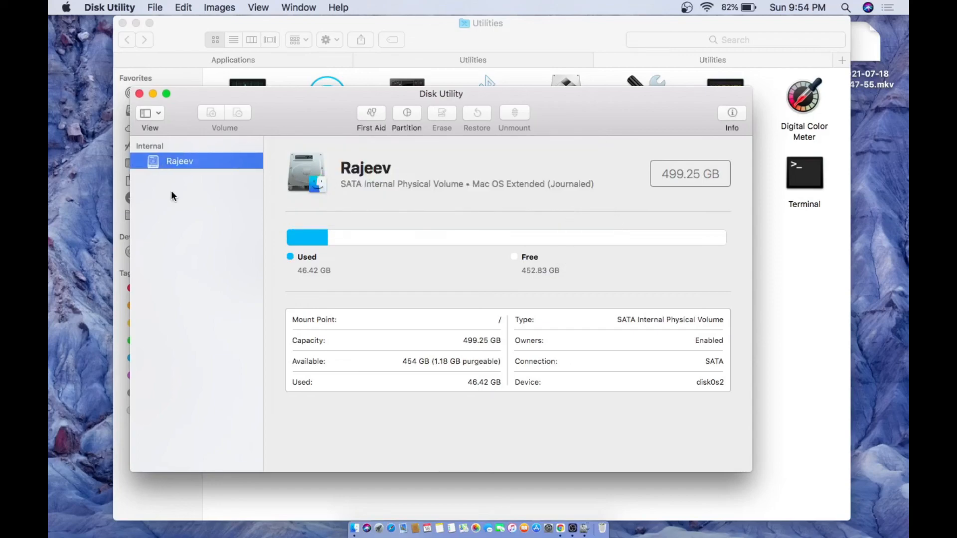